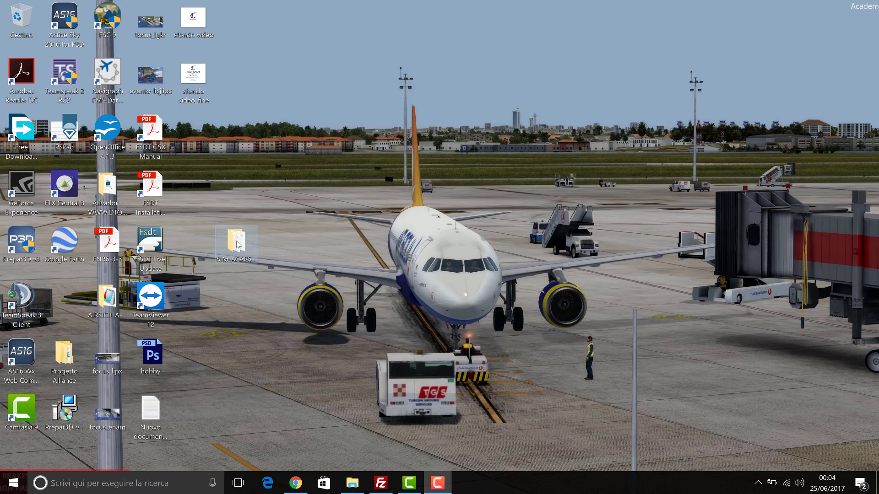
Launch the SIM ACARS application from the SIM_ACARS_1.4.0 desktop folder, close the folder window and reposition the application window.
{"action": "left_click_drag", "start_coordinate": [236, 243], "coordinate": [275, 191]}
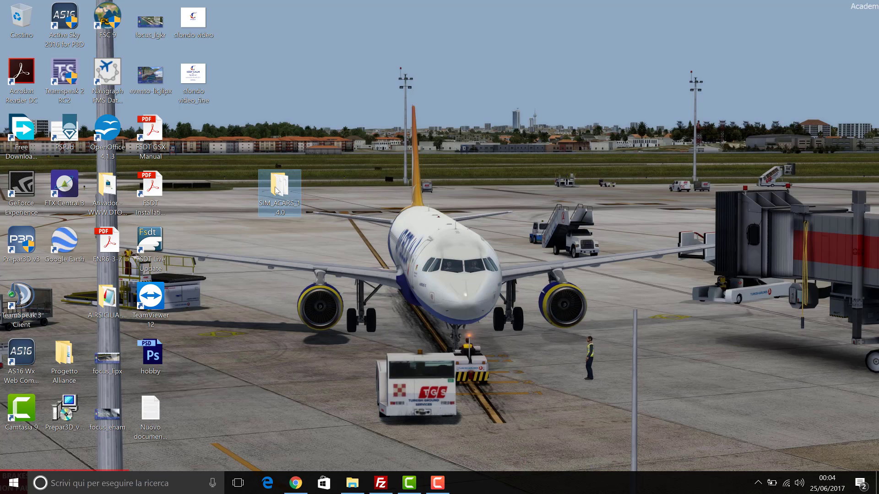
{"action": "mouse_move", "coordinate": [276, 191]}
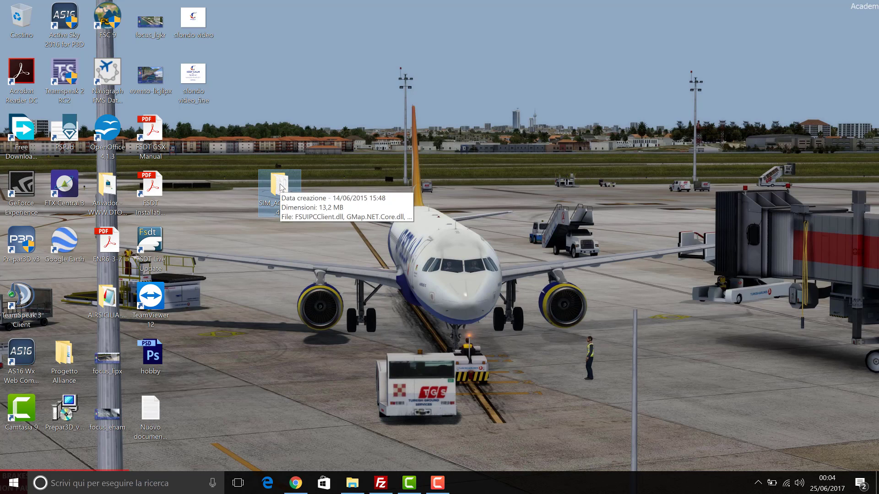
{"action": "double_click", "coordinate": [281, 188]}
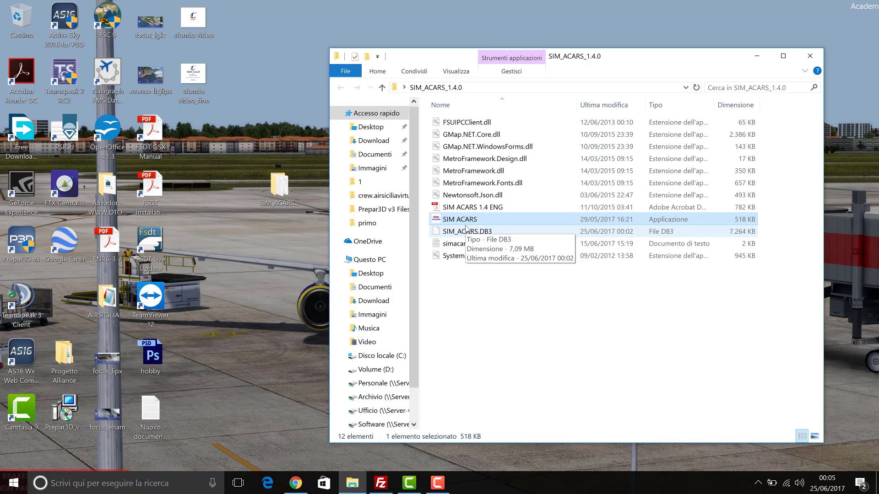
{"action": "mouse_move", "coordinate": [464, 223]}
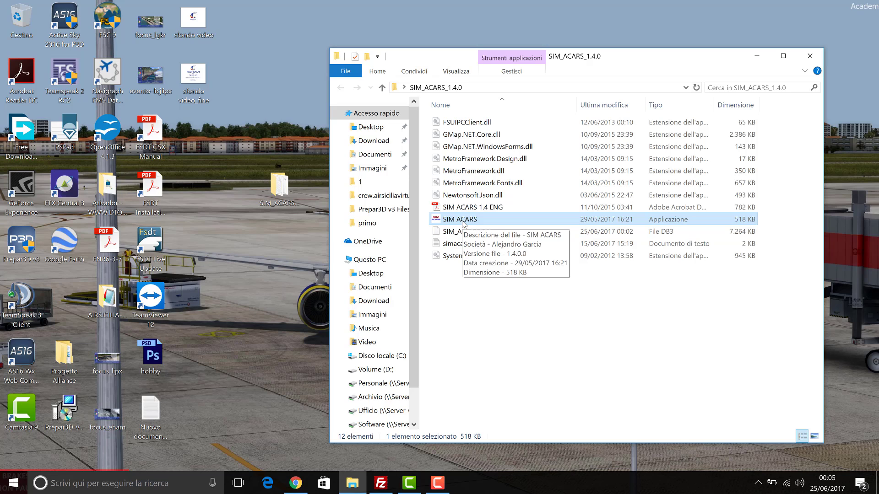
{"action": "double_click", "coordinate": [463, 222]}
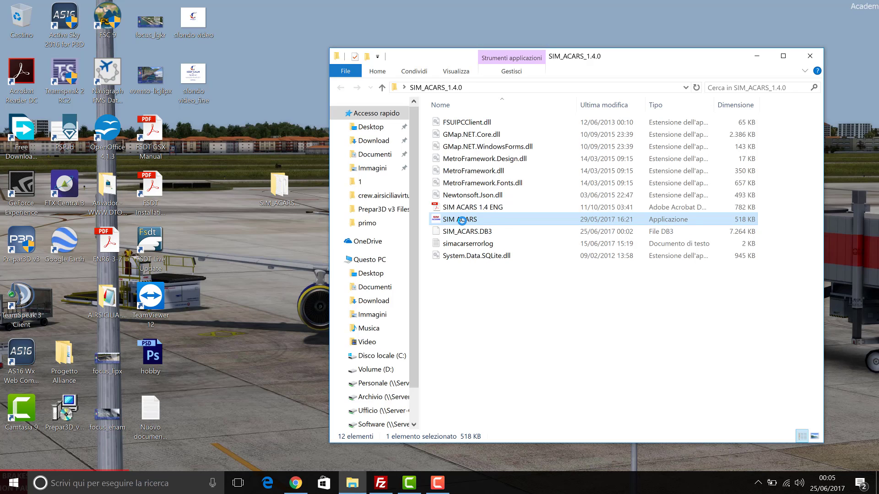
{"action": "right_click", "coordinate": [462, 221]}
{"action": "right_click", "coordinate": [463, 221]}
{"action": "left_click", "coordinate": [502, 187]}
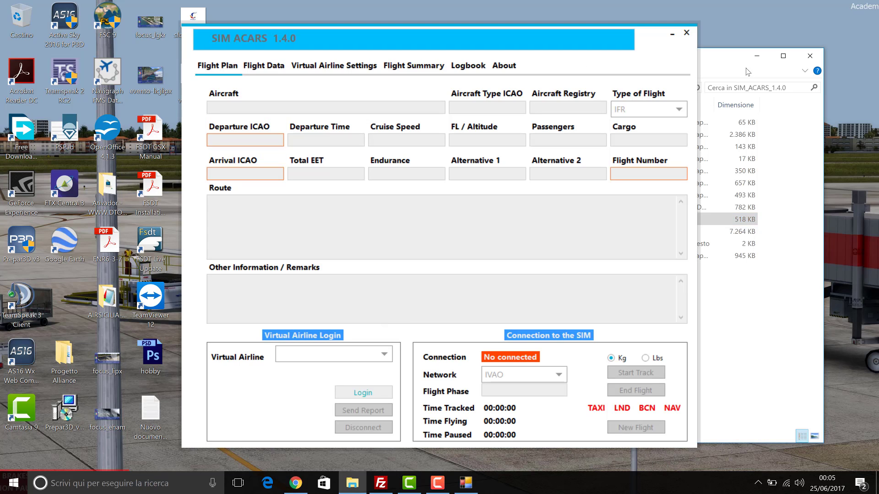
{"action": "left_click", "coordinate": [810, 57]}
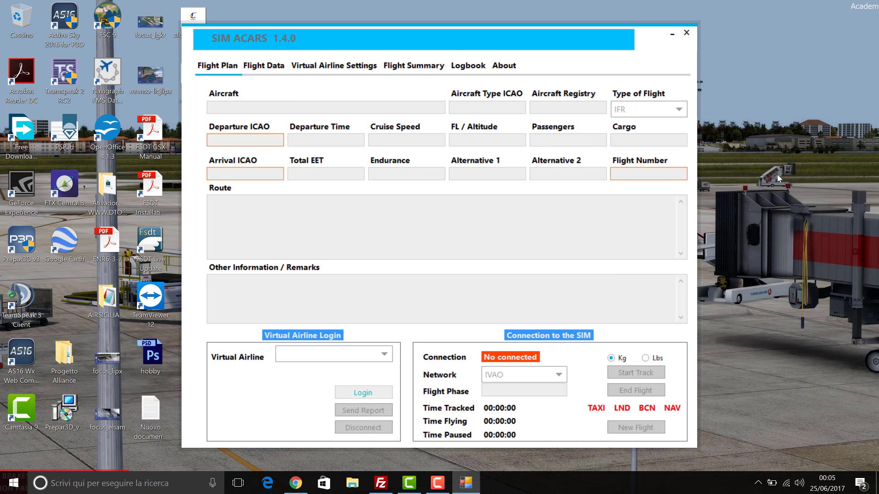
{"action": "left_click_drag", "start_coordinate": [435, 37], "coordinate": [487, 34]}
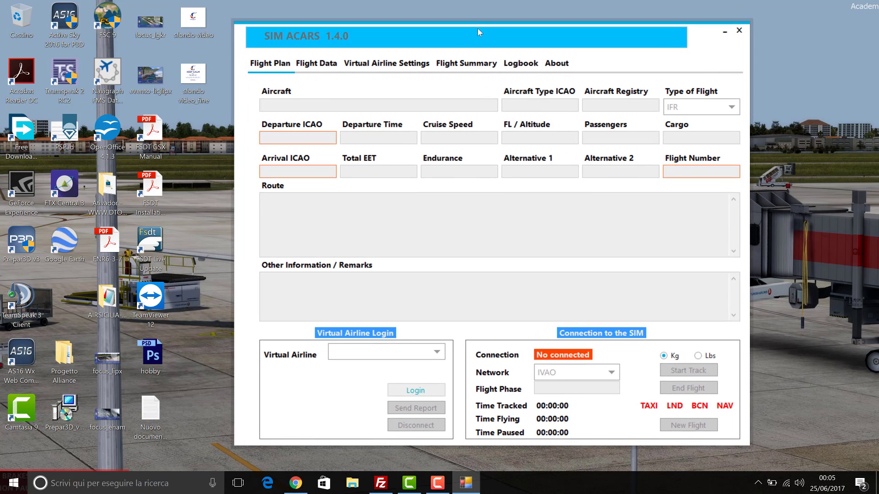
Start a new virtual airline entry with the pilot's callsign and the VA name Air Sicilia Virtual Airways.
{"action": "left_click", "coordinate": [438, 352]}
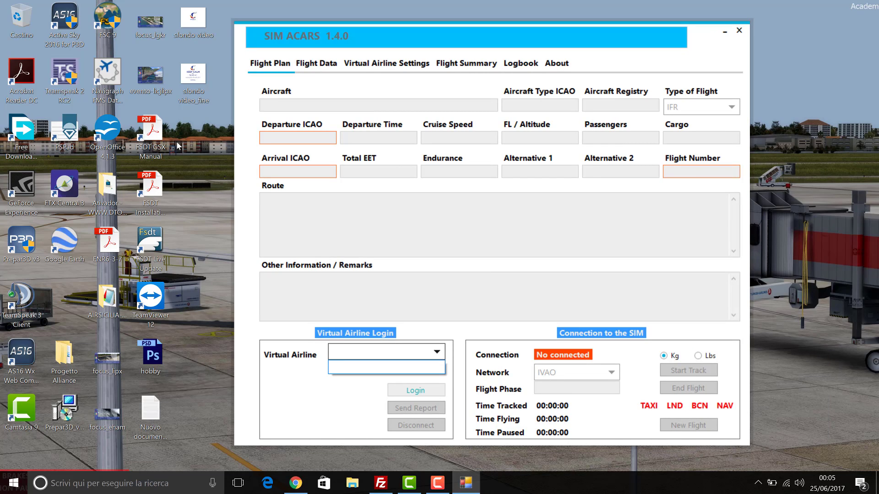
{"action": "left_click", "coordinate": [177, 141]}
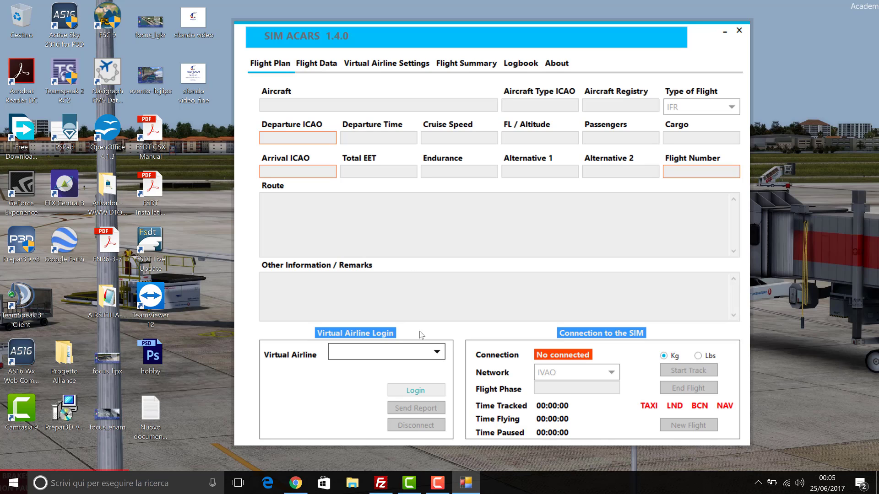
{"action": "left_click", "coordinate": [368, 68]}
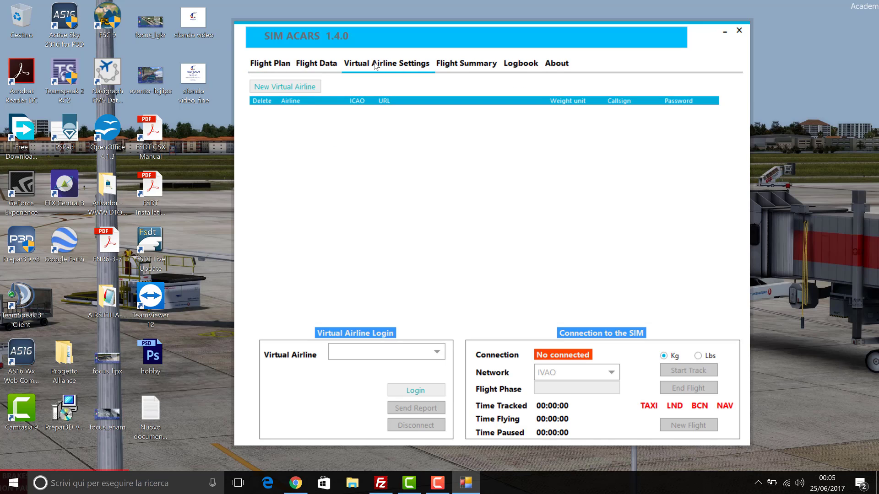
{"action": "left_click", "coordinate": [316, 90]}
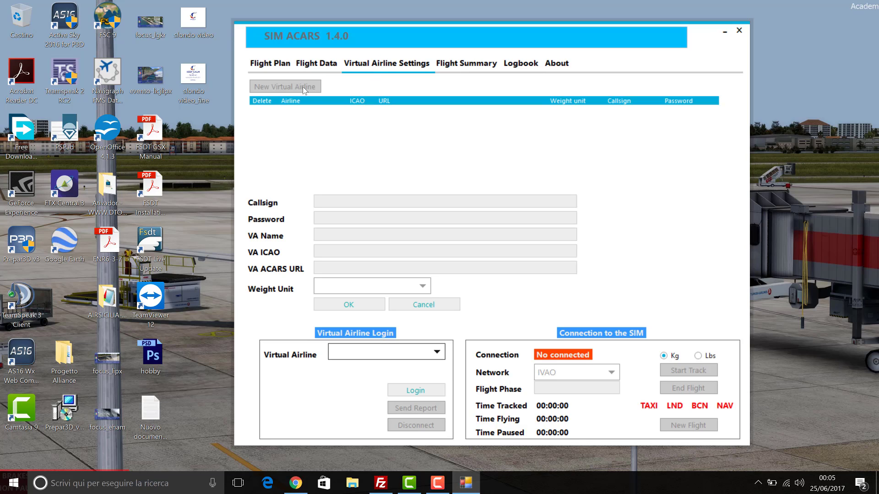
{"action": "left_click", "coordinate": [328, 202]}
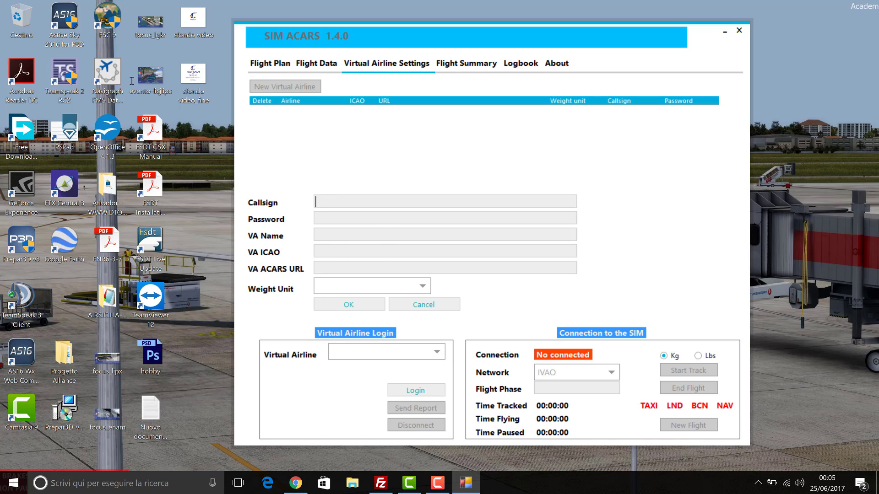
{"action": "type", "text": "ARS0067"}
{"action": "left_click", "coordinate": [330, 237]}
{"action": "type", "text": "Air Sicilia Virtual "}
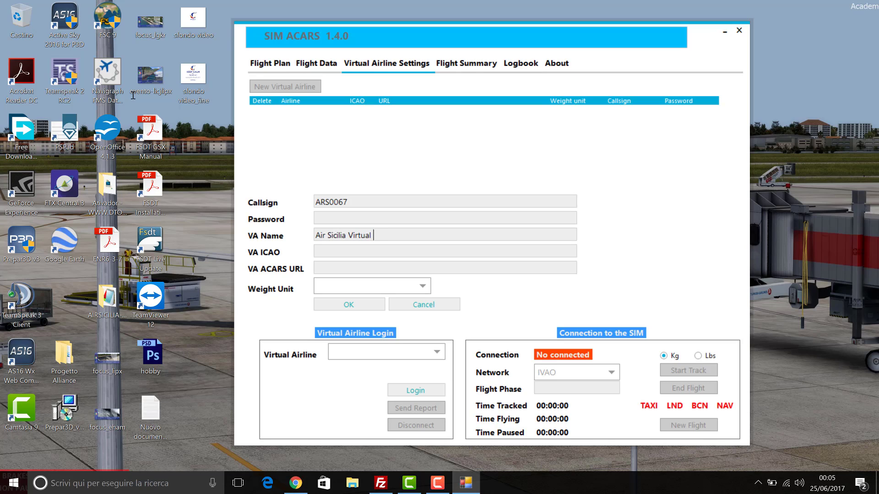
{"action": "type", "text": "Airways"}
{"action": "key", "text": "Tab"}
{"action": "type", "text": "ARS"}
{"action": "left_click", "coordinate": [333, 268]}
{"action": "type", "text": "http://crew"}
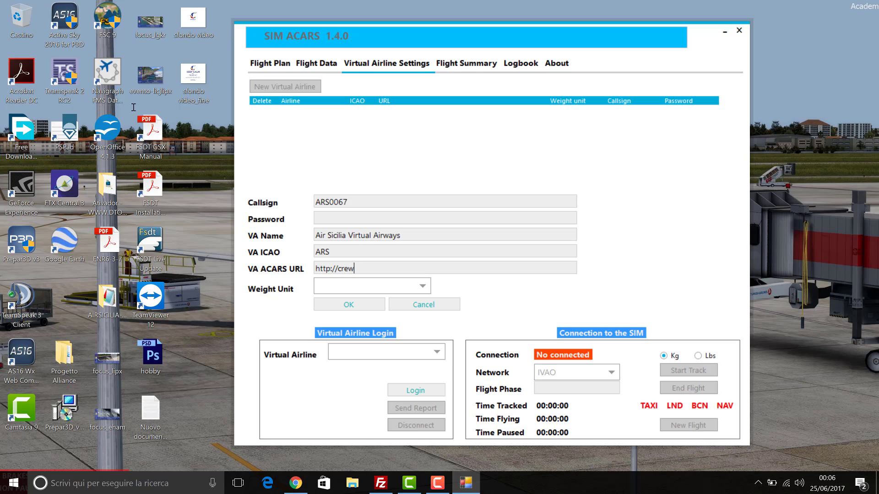
{"action": "type", "text": ".airsiciliavirtual.it/acars"}
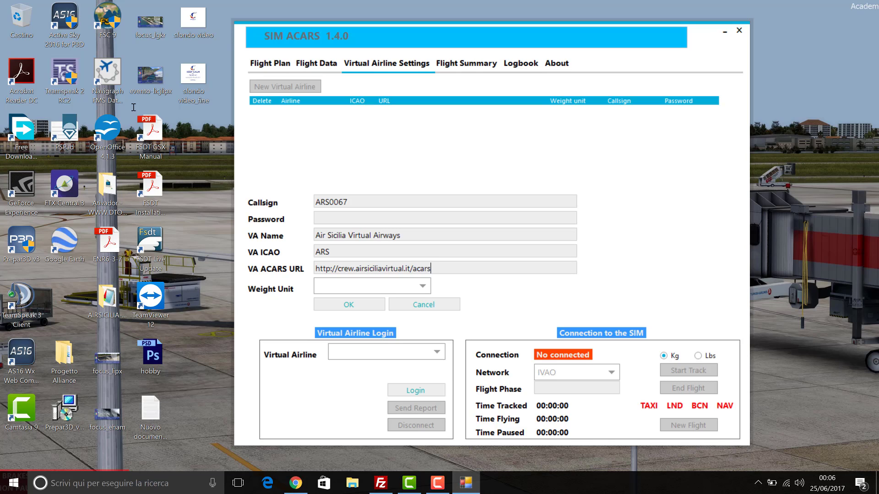
{"action": "type", "text": "/1/simacars/"}
{"action": "left_click", "coordinate": [425, 291]}
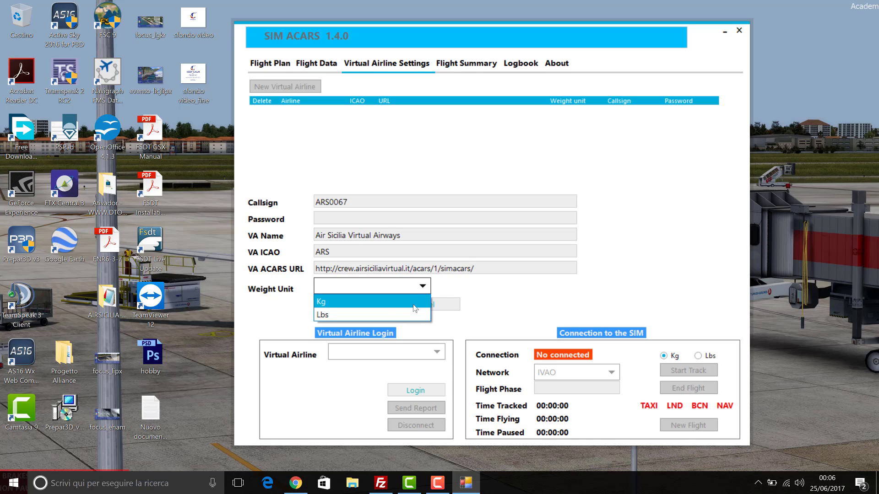
{"action": "left_click", "coordinate": [412, 302]}
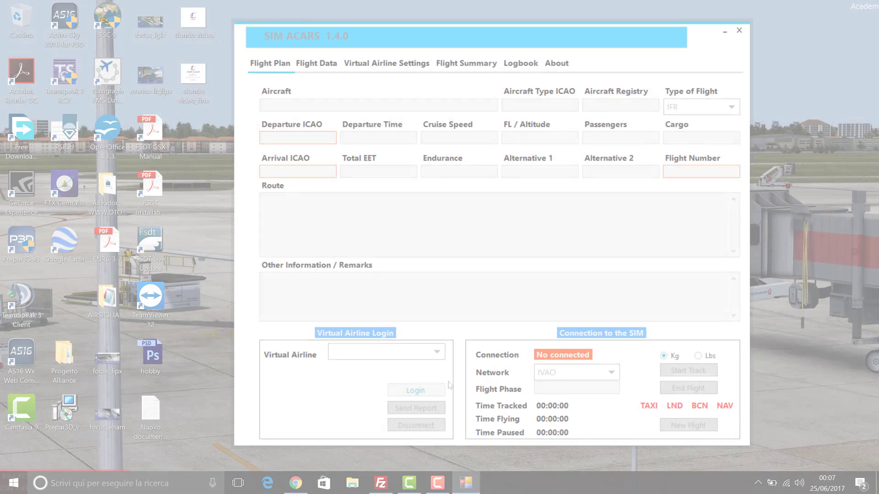
Log in to the AIR SICILIA VIRTUAL AIRWAYS virtual airline.
{"action": "left_click", "coordinate": [437, 354]}
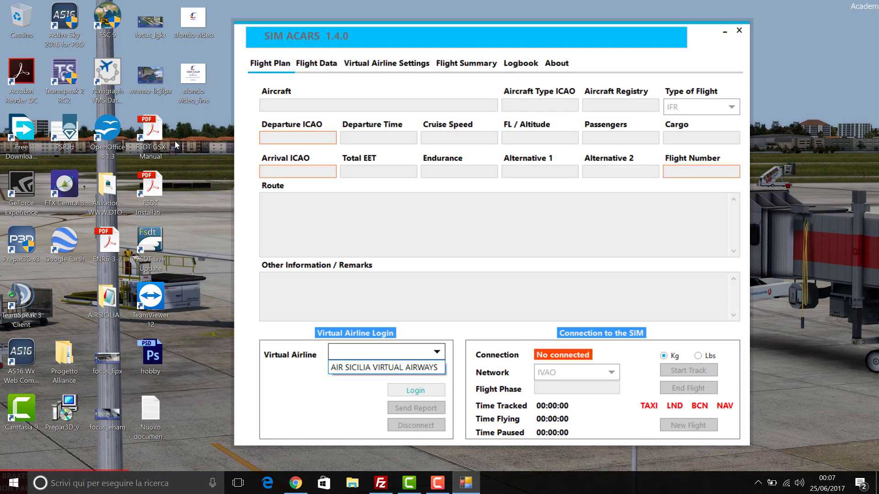
{"action": "left_click", "coordinate": [412, 368]}
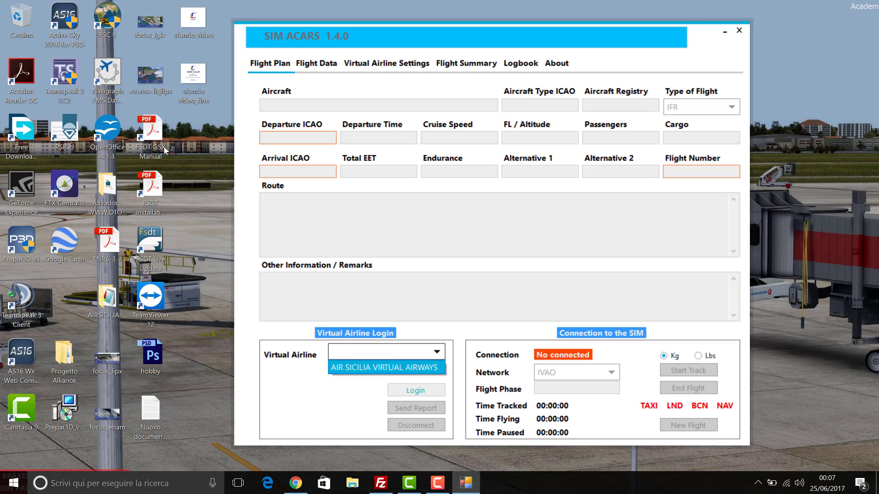
{"action": "left_click", "coordinate": [416, 391]}
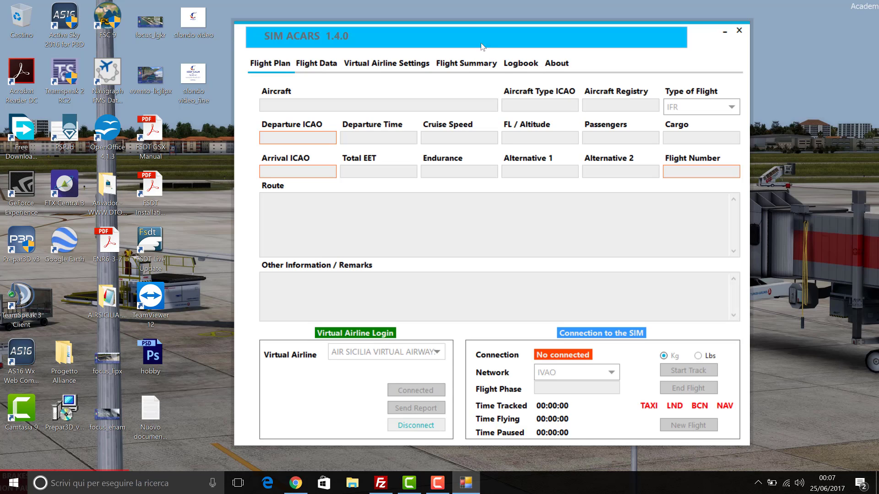
{"action": "left_click_drag", "start_coordinate": [467, 32], "coordinate": [461, 32]}
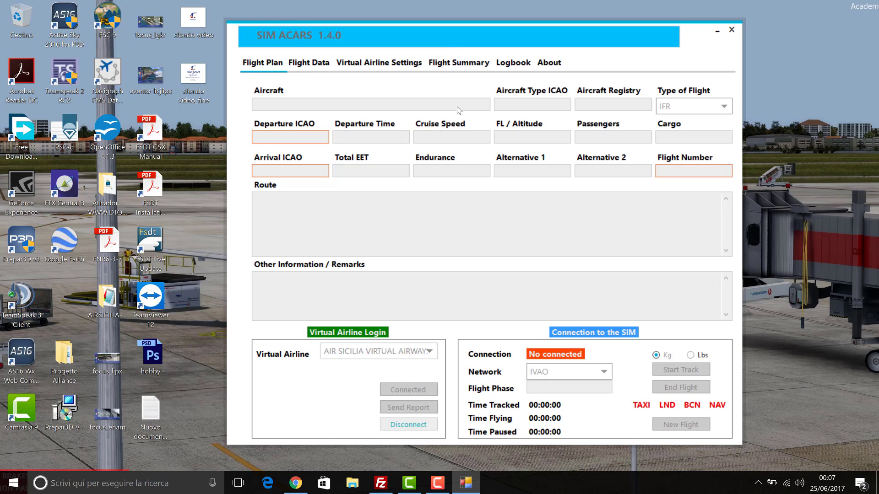
Fill in the flight plan with departure LICJ, arrival LIRF, flight number 8760098 and aircraft type A320.
{"action": "left_click", "coordinate": [300, 139]}
{"action": "type", "text": "LICJ"}
{"action": "left_click", "coordinate": [305, 171]}
{"action": "type", "text": "LIRF"}
{"action": "type", "text": "876"}
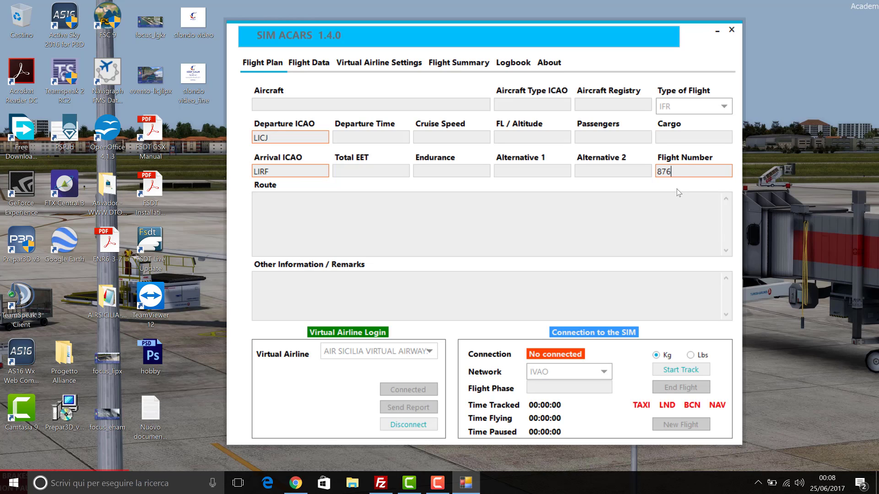
{"action": "type", "text": "0098"}
{"action": "left_click", "coordinate": [510, 106]}
{"action": "type", "text": "A320"}
Review the available network options for the simulator connection and open the flight data view.
{"action": "left_click", "coordinate": [604, 372]}
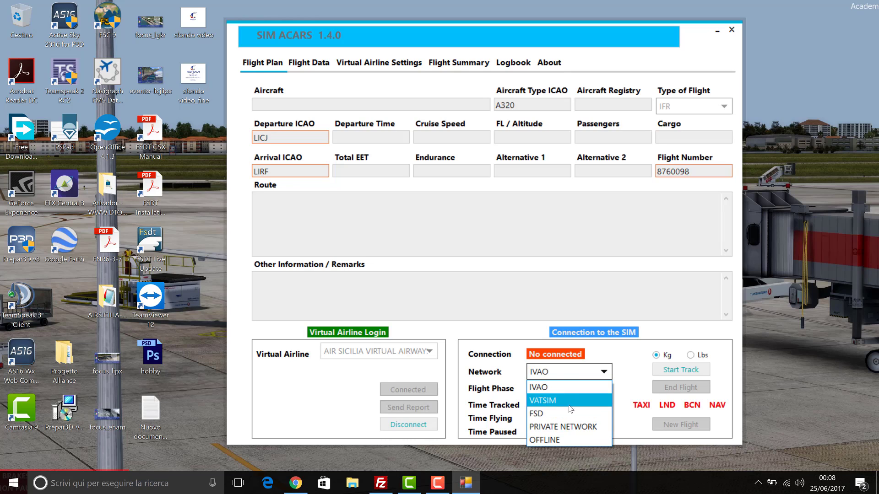
{"action": "left_click", "coordinate": [625, 379]}
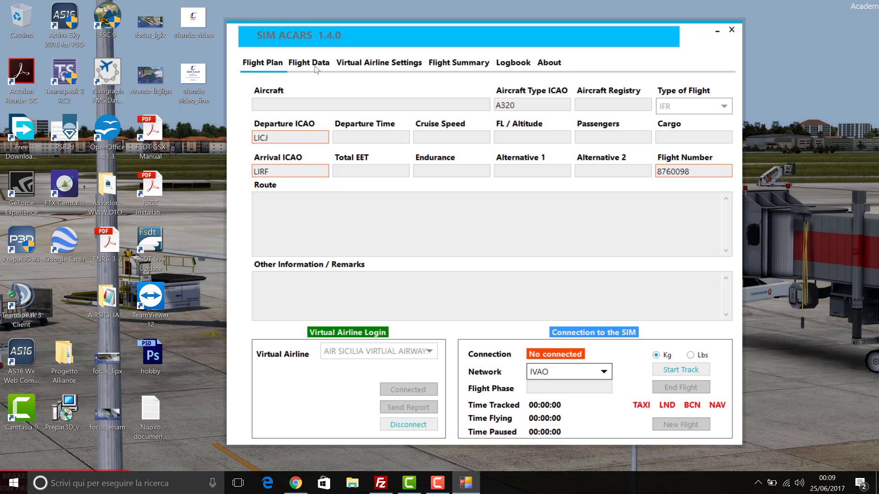
{"action": "left_click", "coordinate": [698, 378]}
{"action": "left_click", "coordinate": [323, 66]}
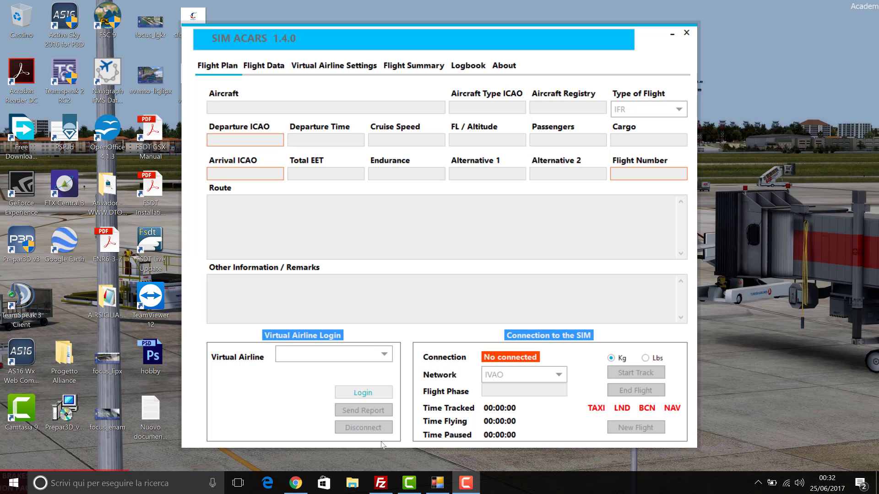
Switch to Chrome and book the domestic passenger flight DIT009P from LIRF to Catania with aircraft A321 - IT-AIG.
{"action": "left_click", "coordinate": [295, 483]}
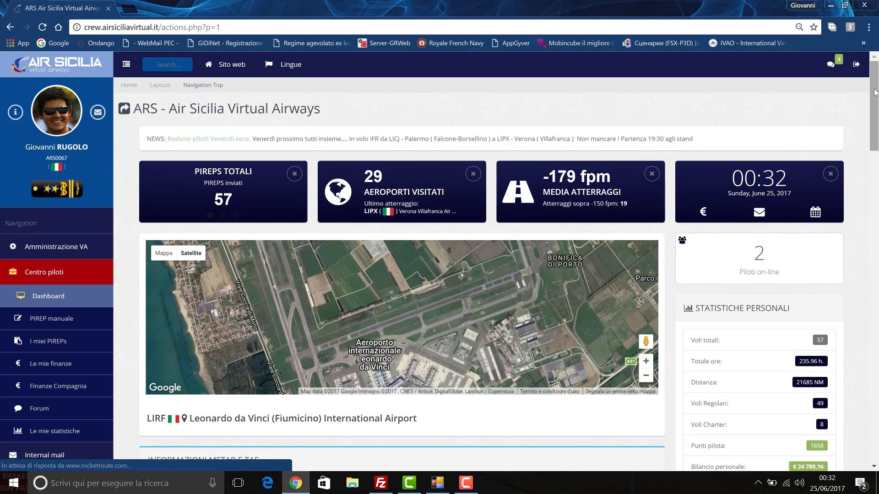
{"action": "scroll", "coordinate": [871, 98], "scroll_direction": "down", "scroll_amount": 2}
{"action": "scroll", "coordinate": [871, 99], "scroll_direction": "down", "scroll_amount": 6}
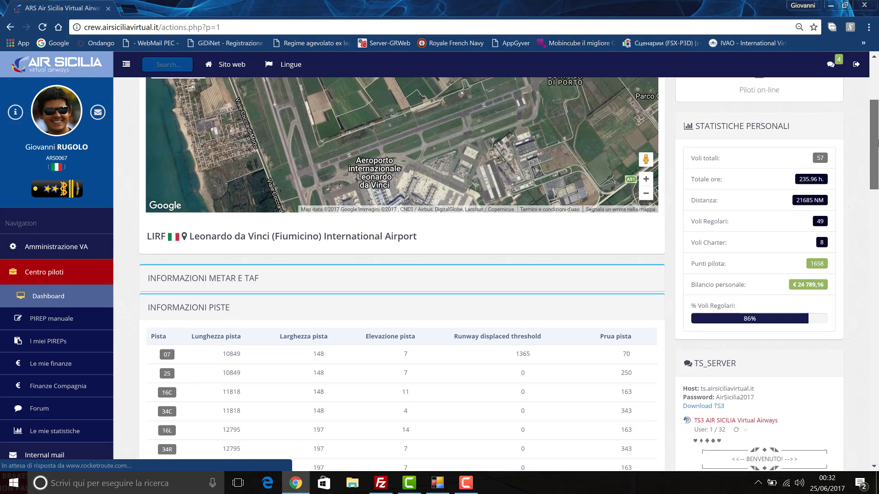
{"action": "scroll", "coordinate": [871, 99], "scroll_direction": "down", "scroll_amount": 5}
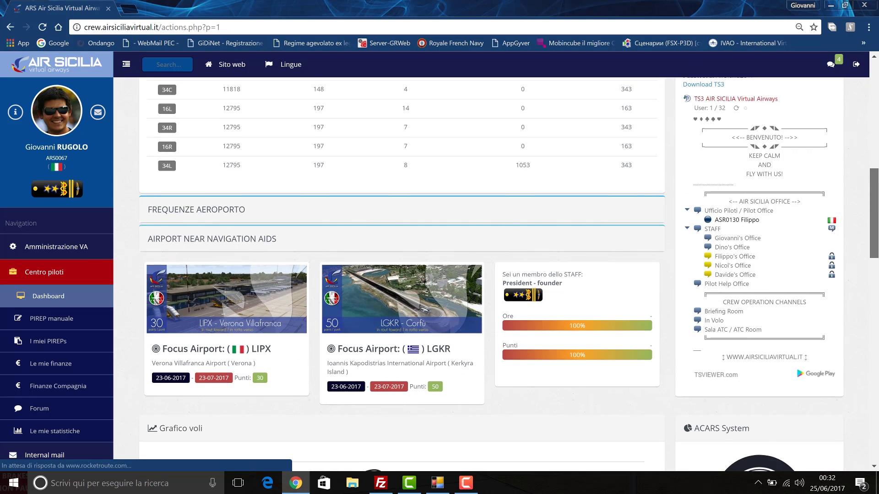
{"action": "scroll", "coordinate": [871, 98], "scroll_direction": "down", "scroll_amount": 7}
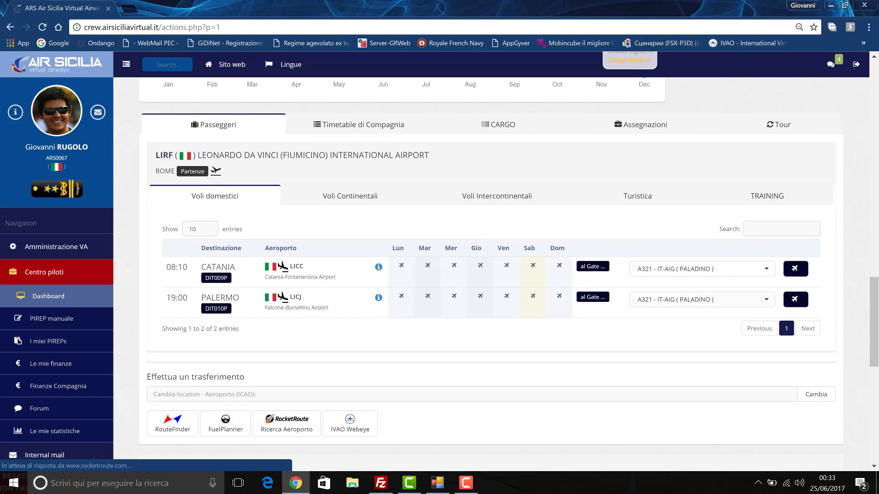
{"action": "left_click_drag", "start_coordinate": [876, 308], "coordinate": [877, 311]}
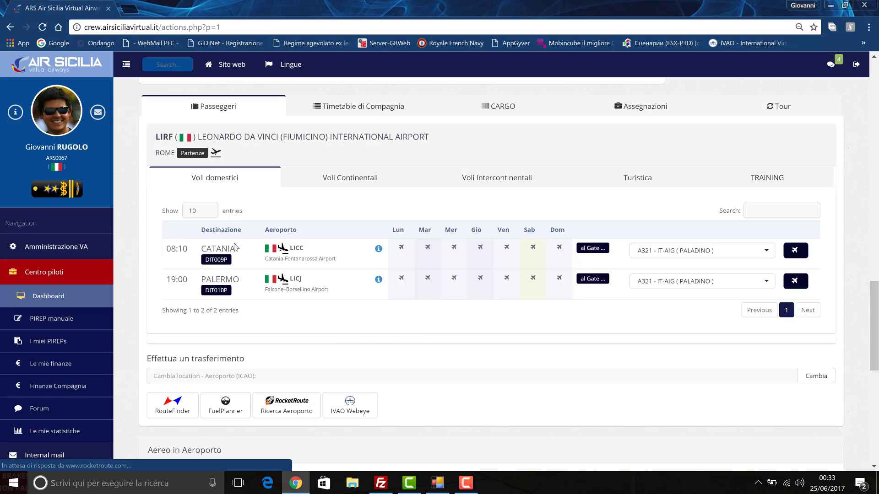
{"action": "left_click", "coordinate": [677, 255]}
{"action": "left_click", "coordinate": [672, 263]}
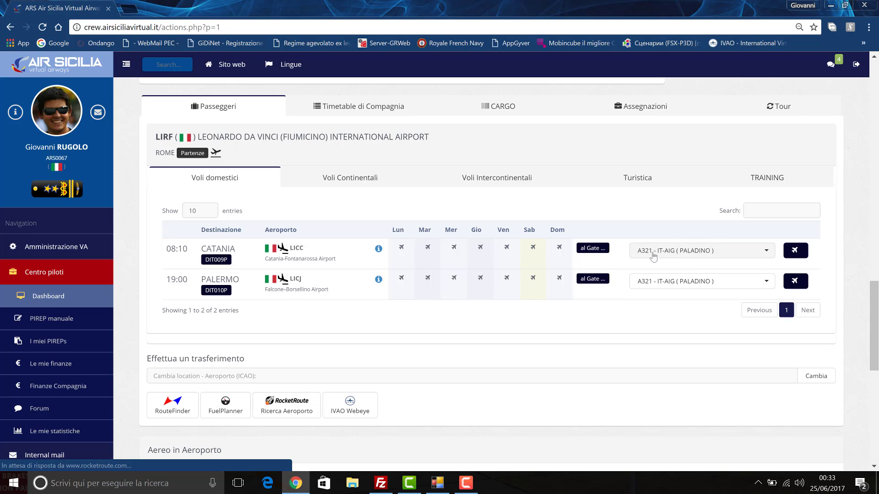
{"action": "left_click", "coordinate": [796, 250]}
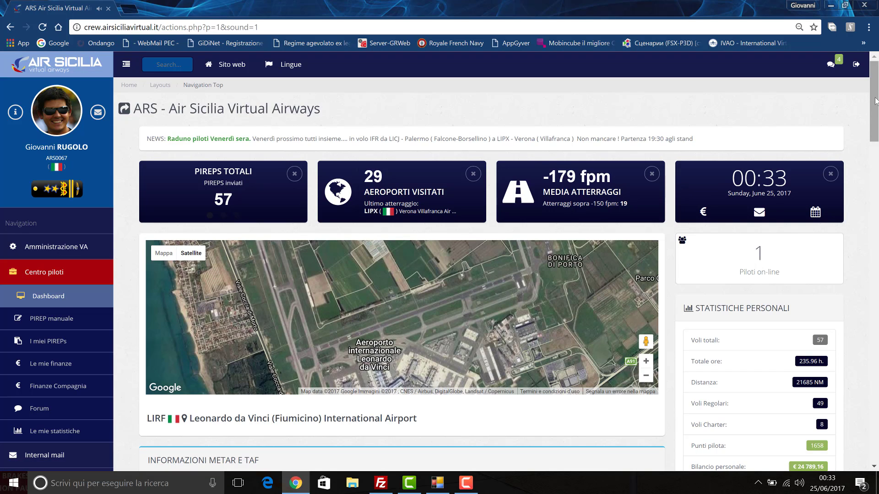
Review the booked flight's details on the pilot dashboard and switch its fuel figures to kilograms.
{"action": "scroll", "coordinate": [509, 274], "scroll_direction": "down", "scroll_amount": 4}
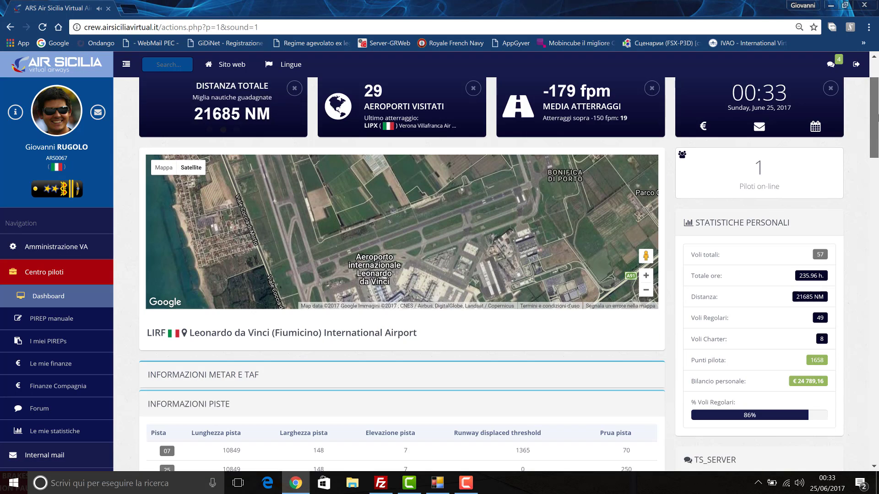
{"action": "scroll", "coordinate": [508, 275], "scroll_direction": "down", "scroll_amount": 5}
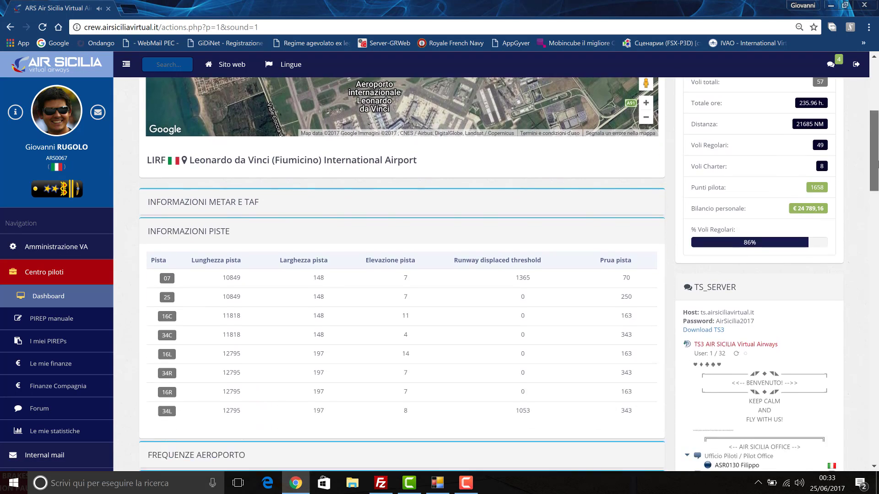
{"action": "scroll", "coordinate": [508, 275], "scroll_direction": "down", "scroll_amount": 5}
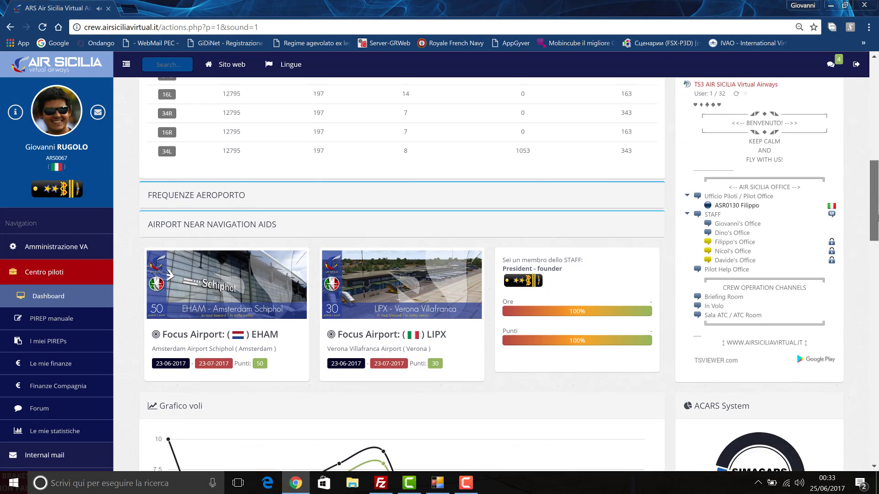
{"action": "scroll", "coordinate": [508, 274], "scroll_direction": "down", "scroll_amount": 3}
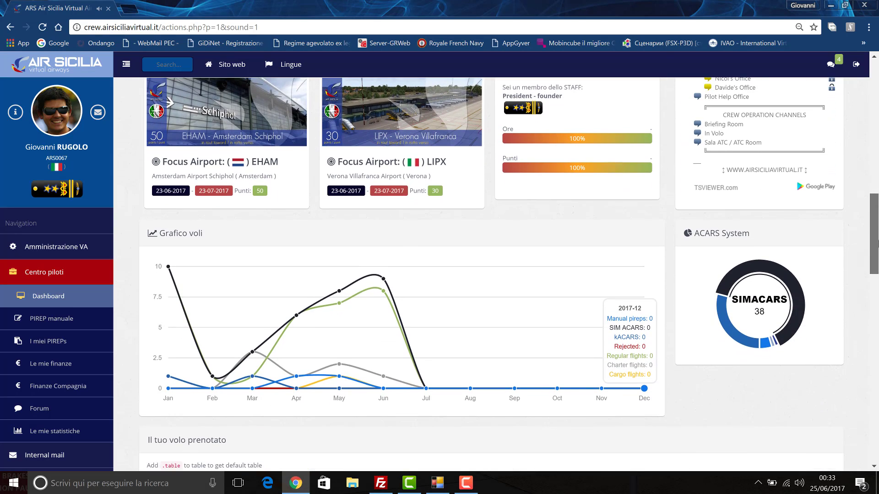
{"action": "scroll", "coordinate": [508, 275], "scroll_direction": "down", "scroll_amount": 4}
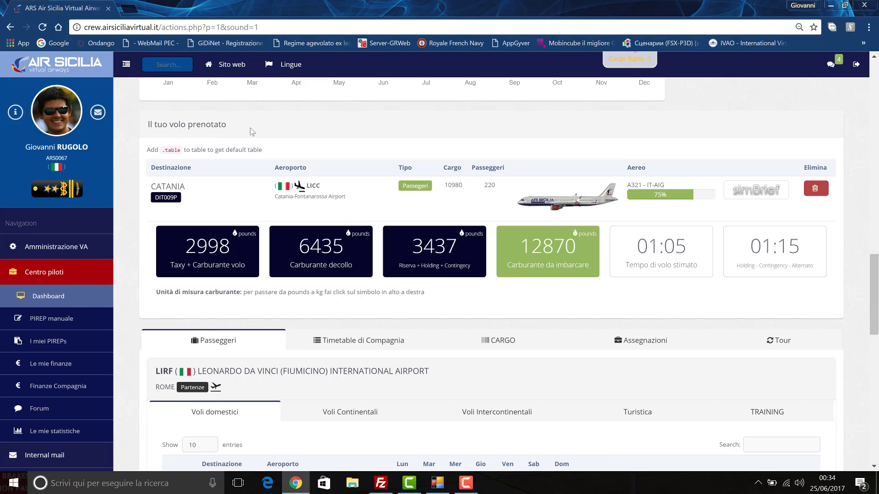
{"action": "scroll", "coordinate": [877, 312], "scroll_direction": "up", "scroll_amount": 3}
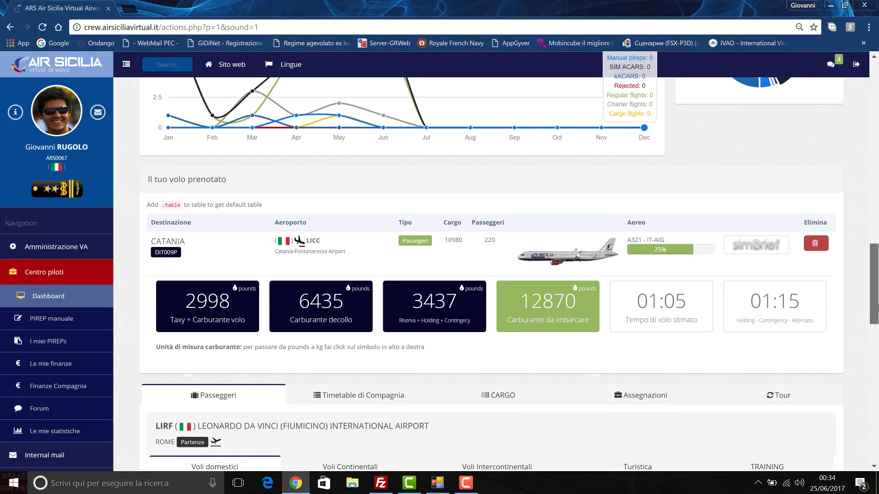
{"action": "scroll", "coordinate": [661, 187], "scroll_direction": "down", "scroll_amount": 3}
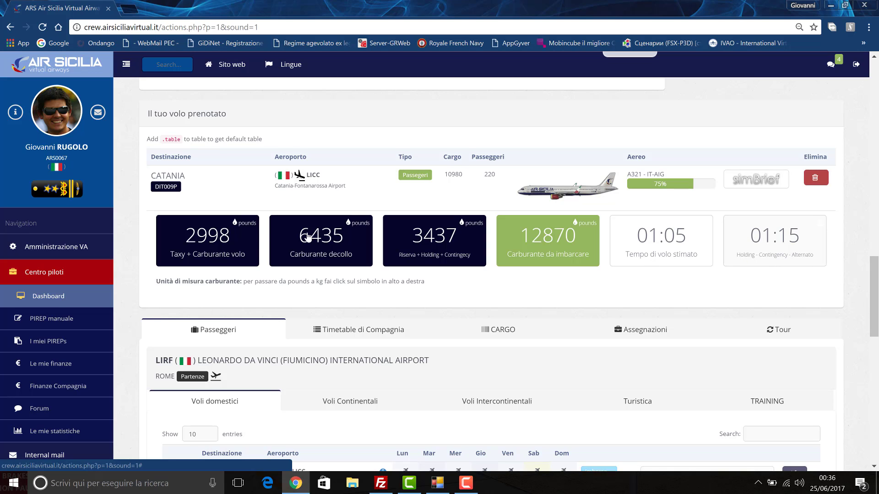
{"action": "left_click", "coordinate": [245, 229]}
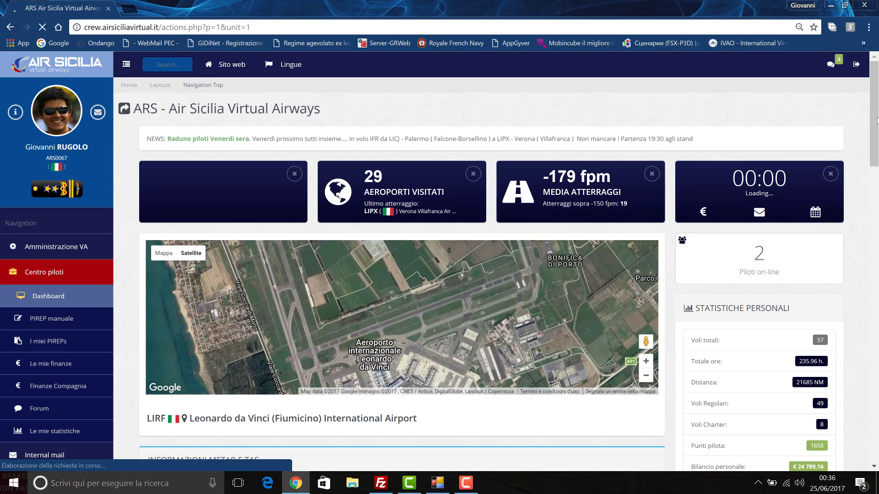
{"action": "left_click_drag", "start_coordinate": [876, 129], "coordinate": [877, 326]}
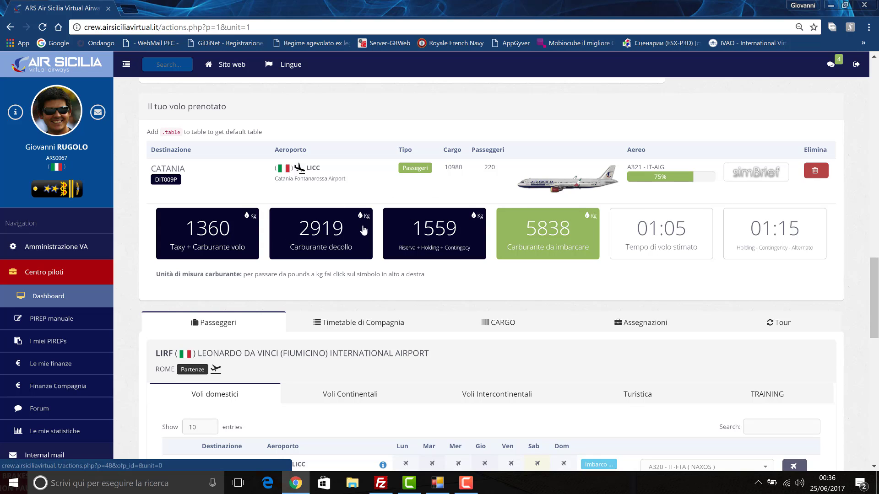
Switch to SIM ACARS, log in to AIR SICILIA VIRTUAL AIRWAYS and import the booked LIRF - LICC flight plan.
{"action": "left_click", "coordinate": [438, 484]}
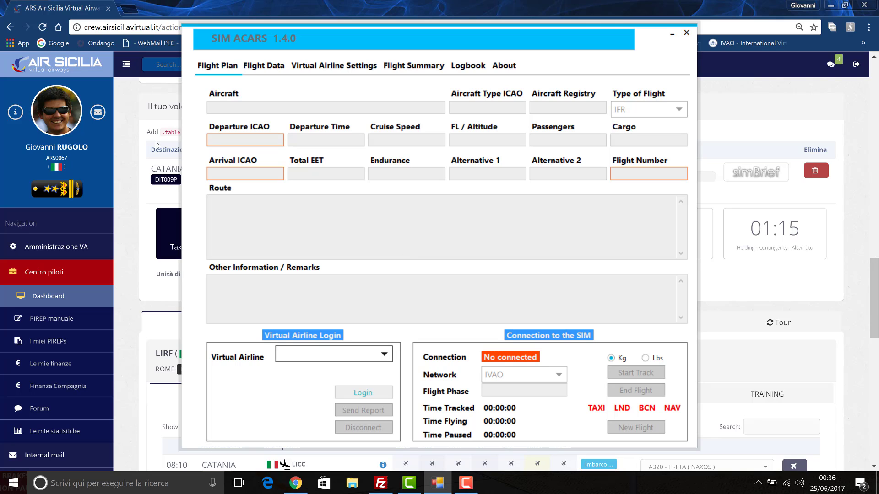
{"action": "left_click", "coordinate": [385, 354]}
{"action": "left_click", "coordinate": [372, 370]}
{"action": "left_click", "coordinate": [362, 392]}
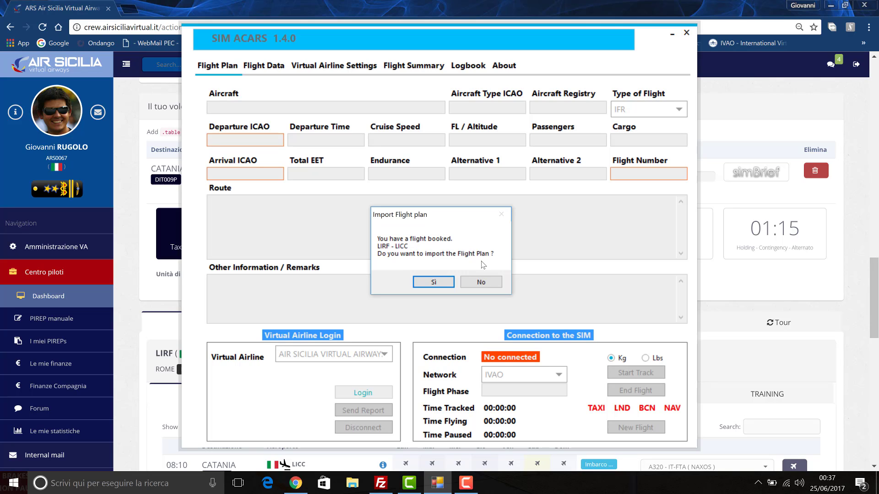
{"action": "left_click", "coordinate": [433, 282]}
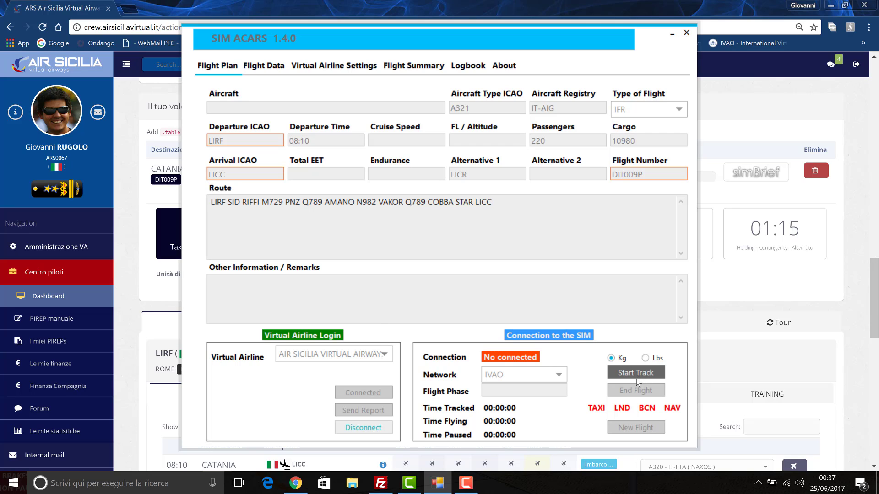
Keep IVAO as the network for the simulator connection and try to start tracking the flight.
{"action": "left_click", "coordinate": [558, 375]}
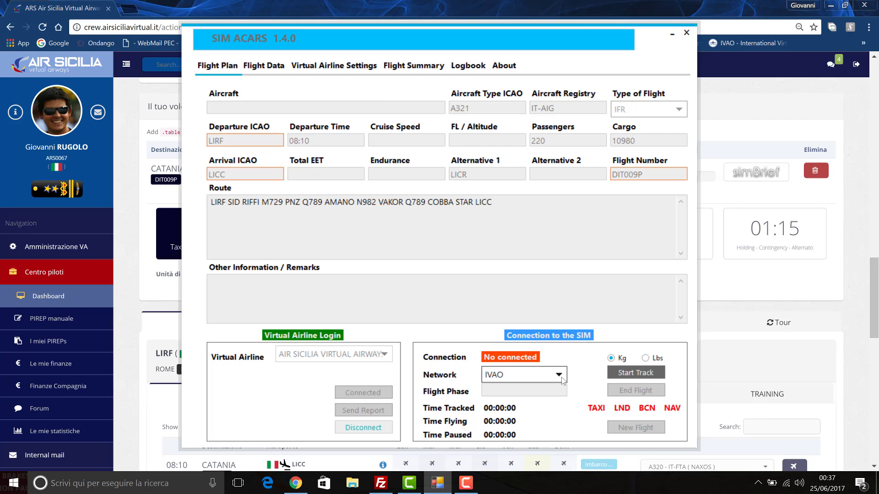
{"action": "left_click", "coordinate": [225, 154]}
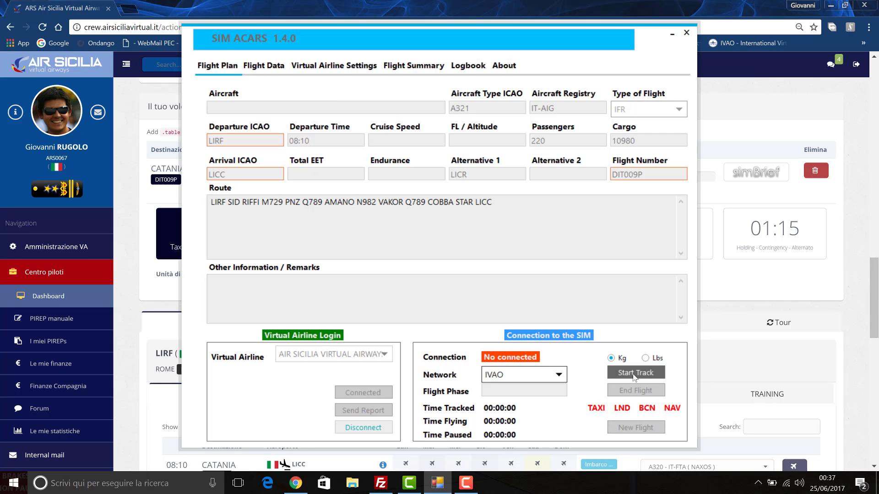
{"action": "left_click", "coordinate": [635, 374]}
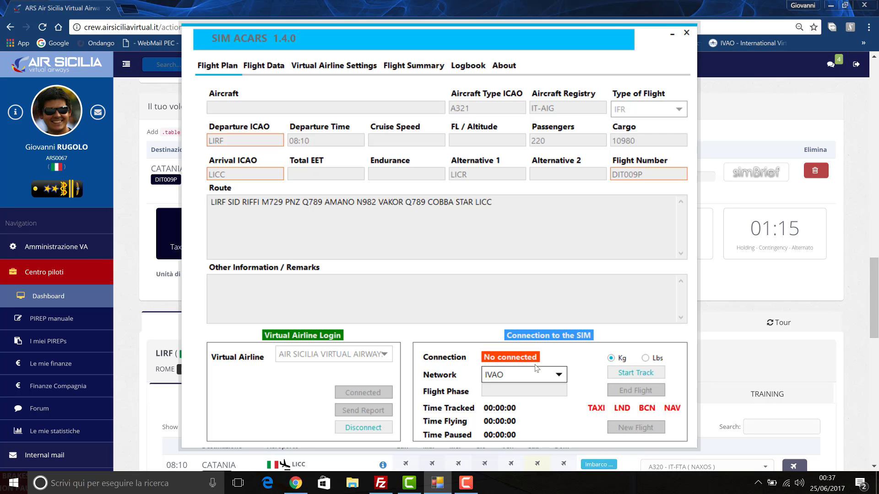